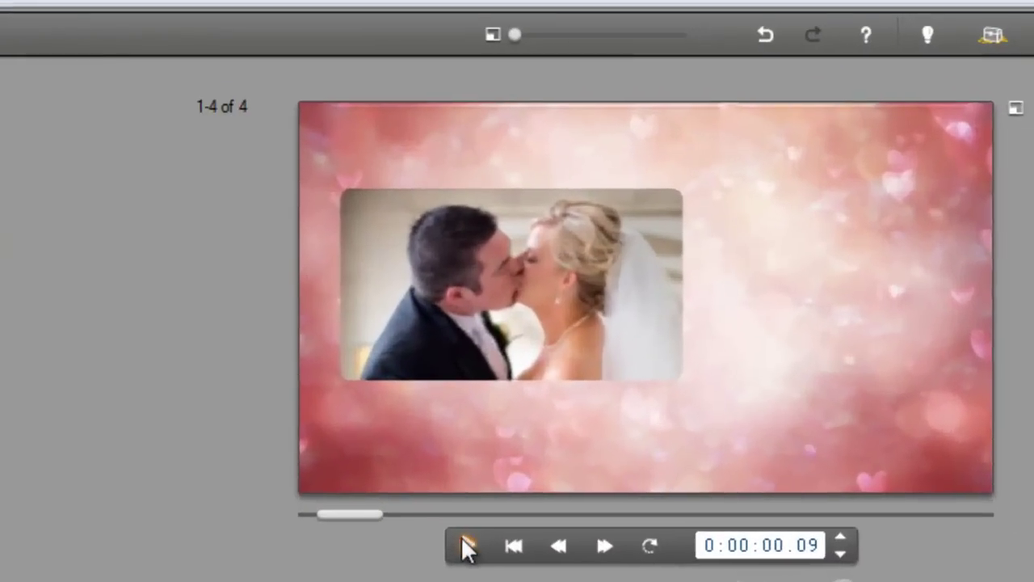
Play the finished example project in the preview player.
left_click(821, 222)
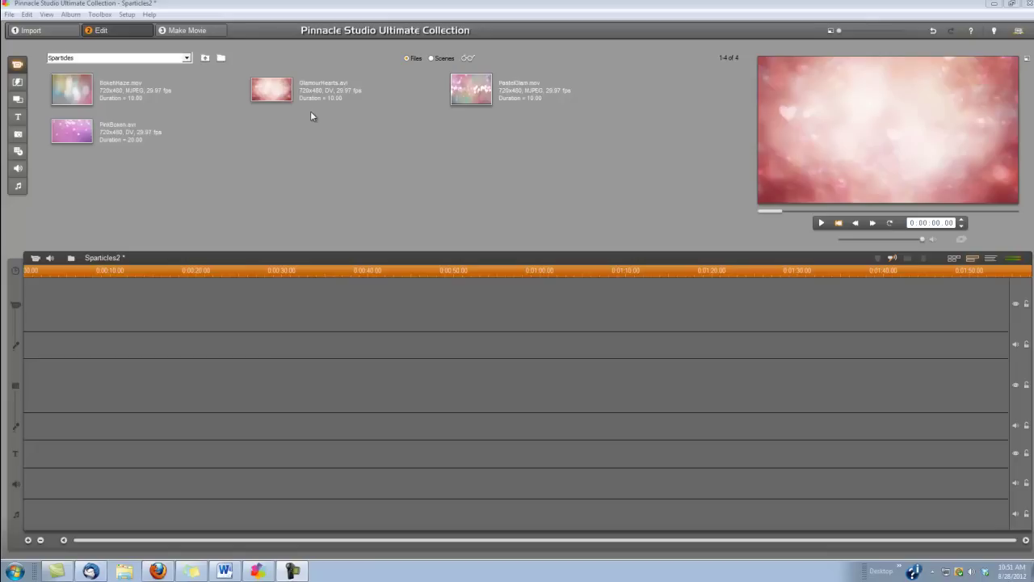
Put GlamourHearts.avi on the top track and the kissing-couple wedding photo on a lower track.
left_click(272, 92)
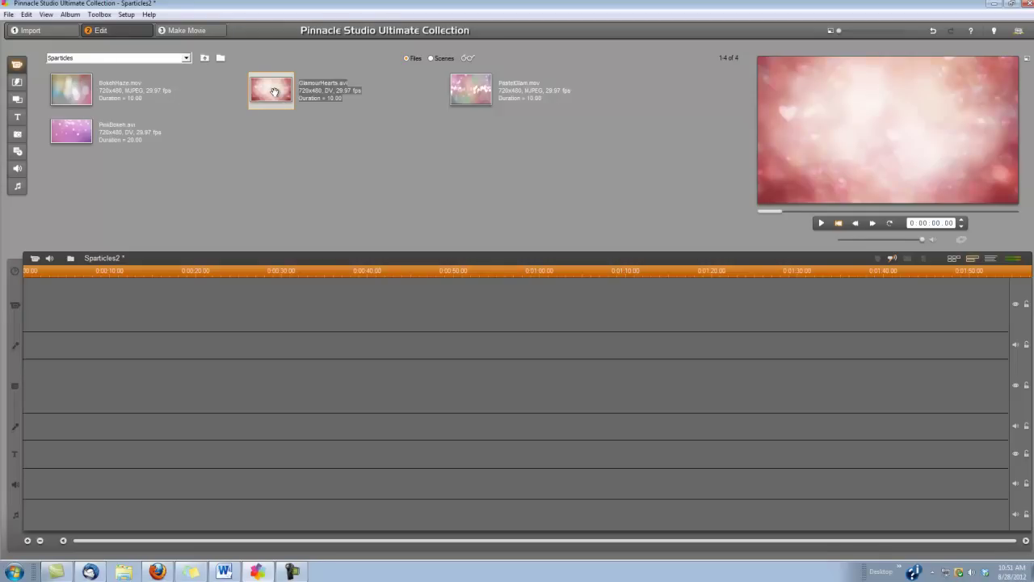
left_click_drag(272, 94, 63, 308)
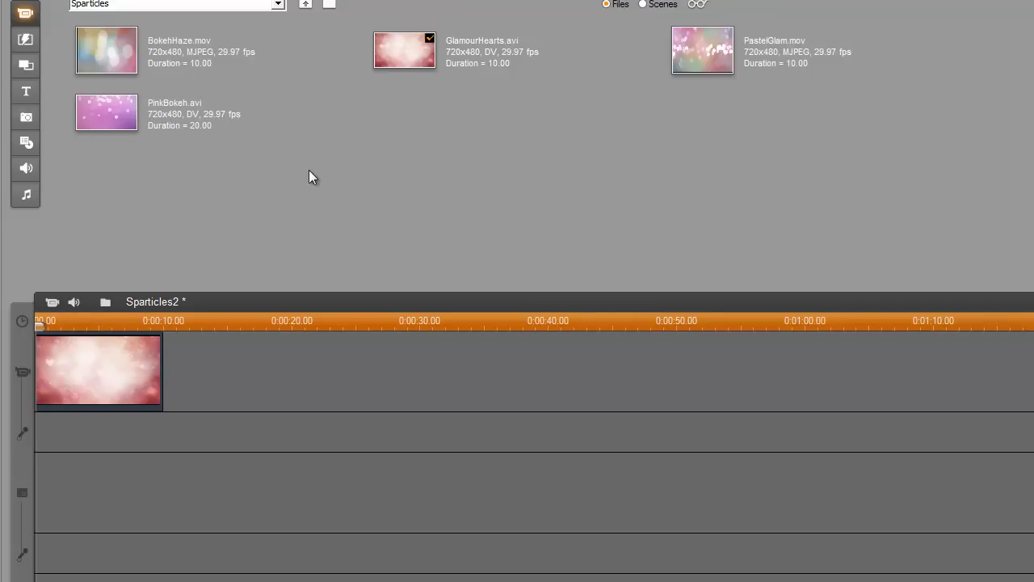
left_click(26, 117)
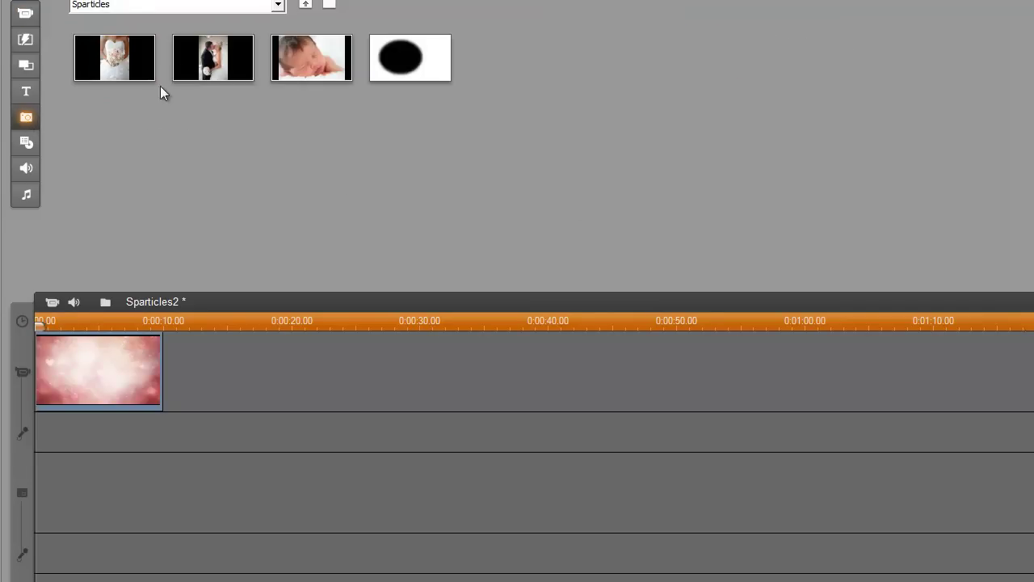
left_click_drag(203, 65, 40, 486)
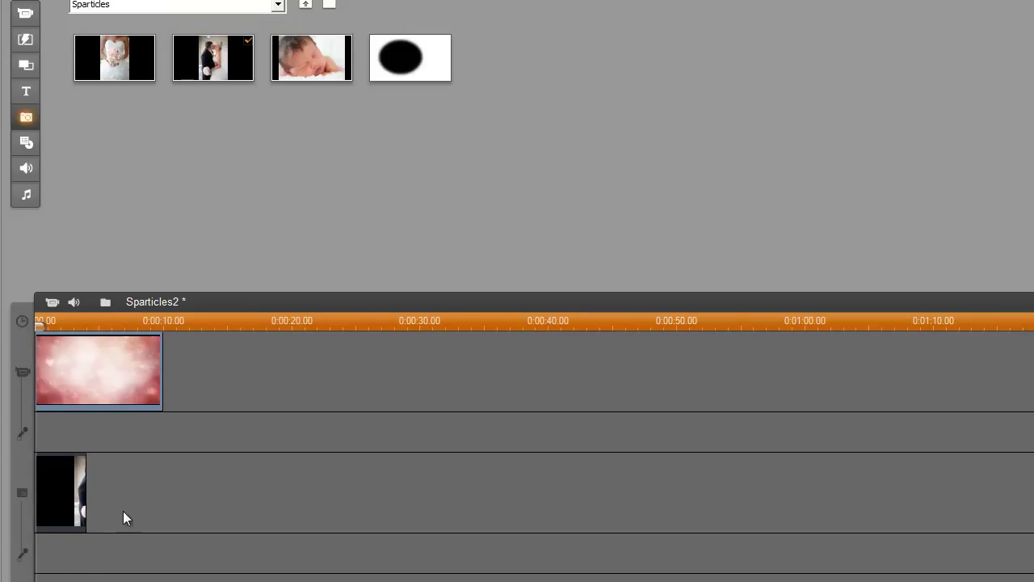
Give the wedding photo a 10-second duration, then zoom and pan it onto the couple's faces.
left_click(63, 494)
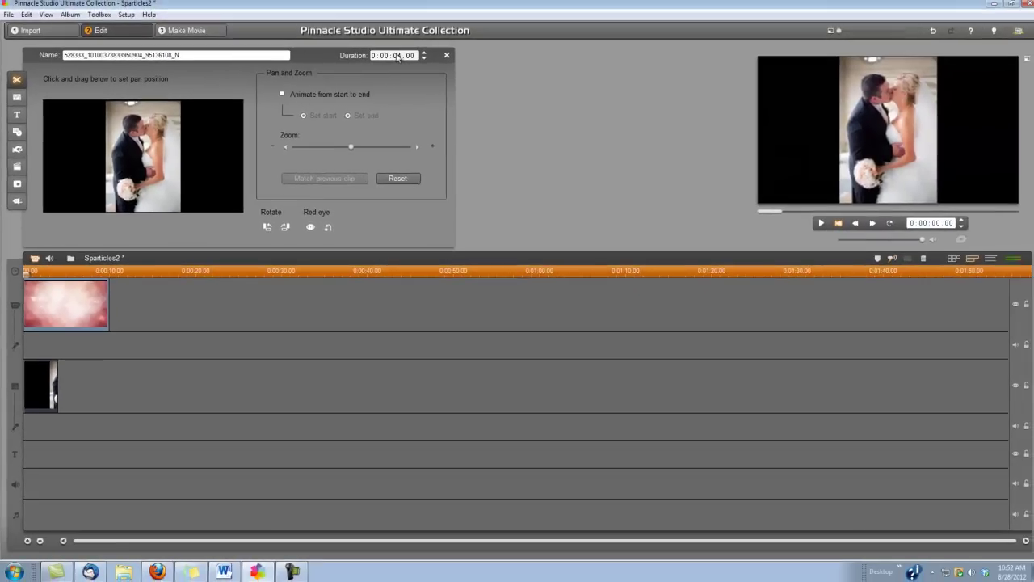
left_click(592, 2)
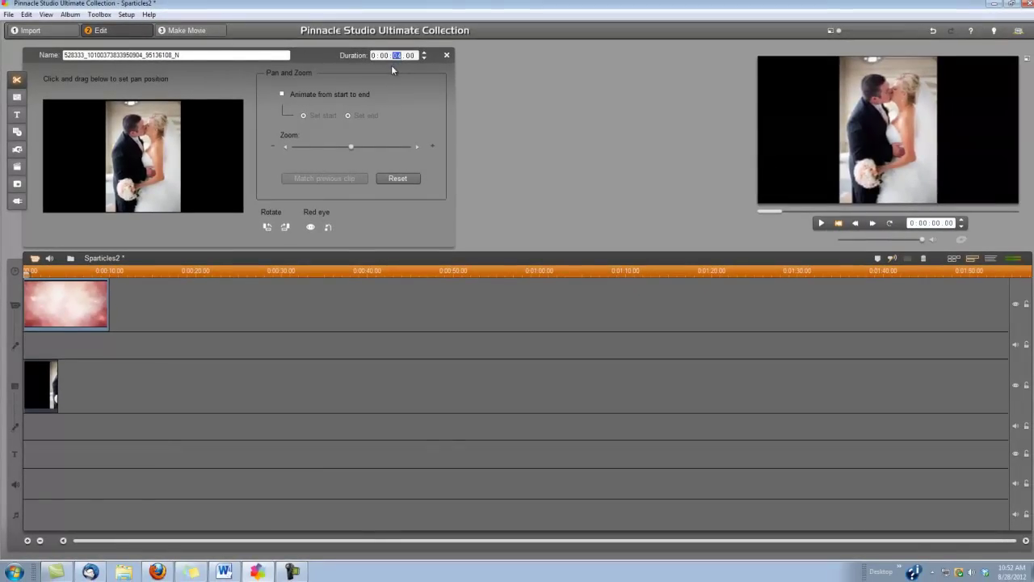
type("10")
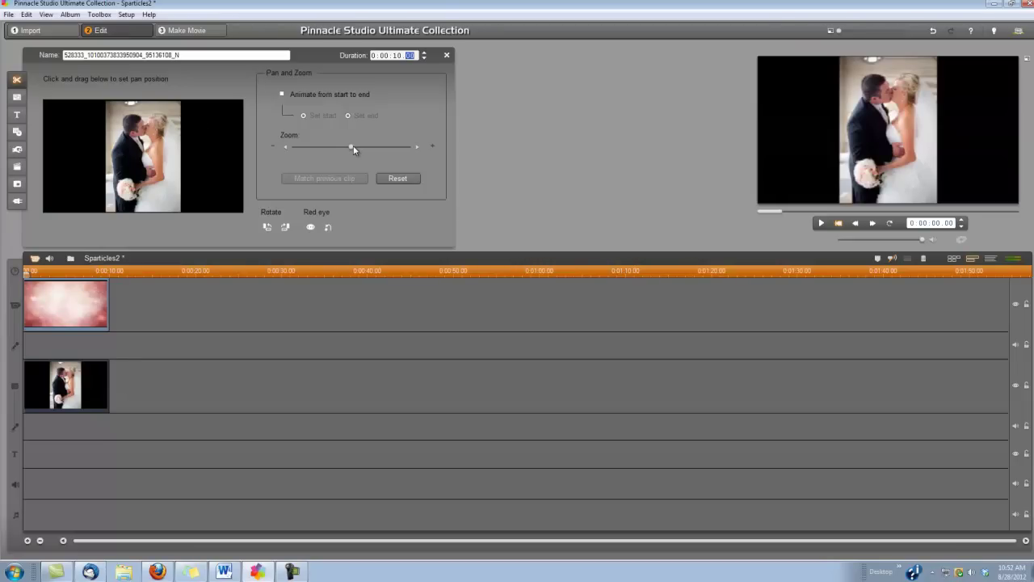
left_click_drag(353, 147, 391, 148)
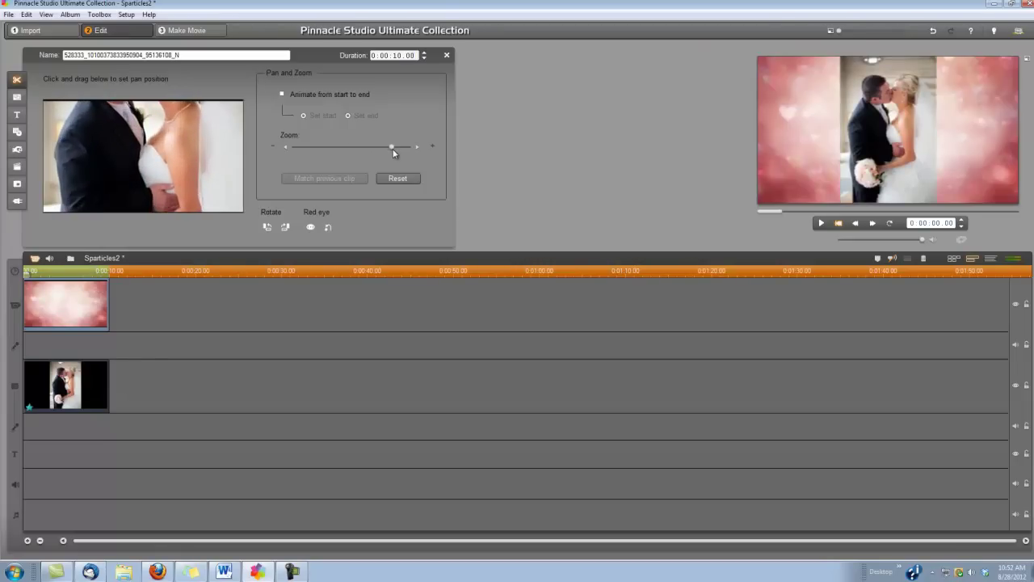
left_click_drag(170, 137, 166, 209)
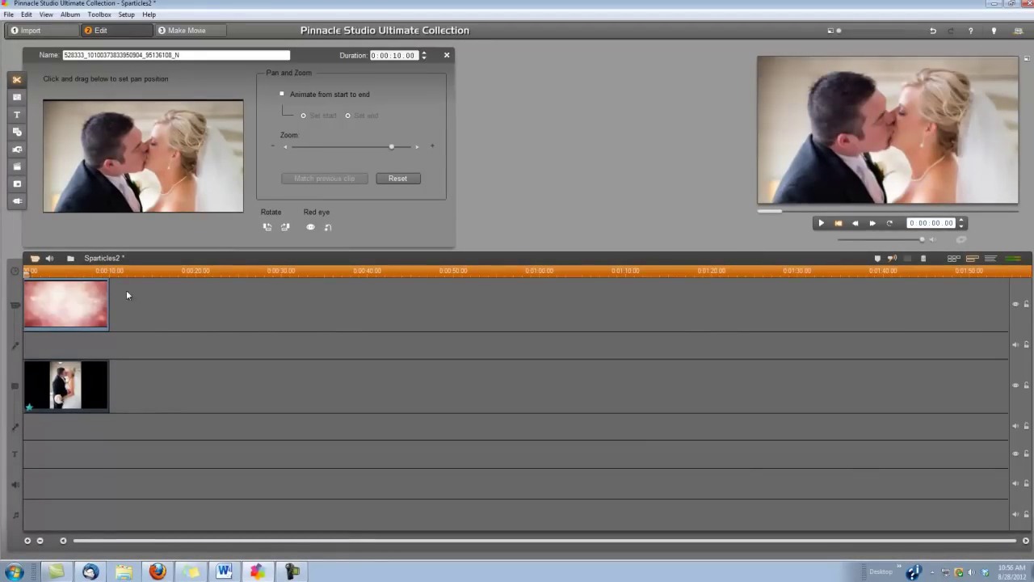
Make the photo a borderless, rounded-corner picture-in-picture inset, moved toward centre and slightly enlarged.
left_click(18, 185)
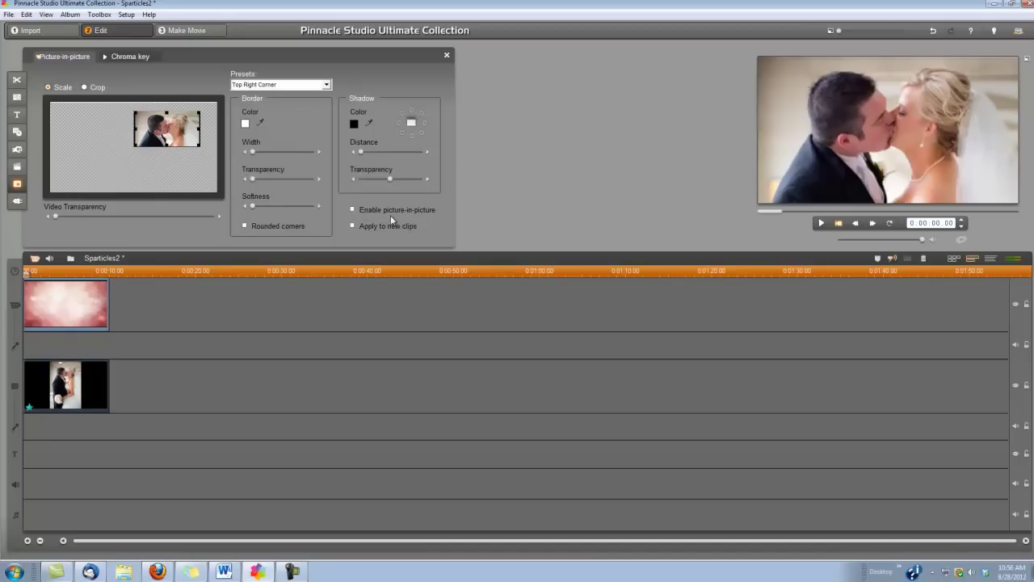
left_click(352, 211)
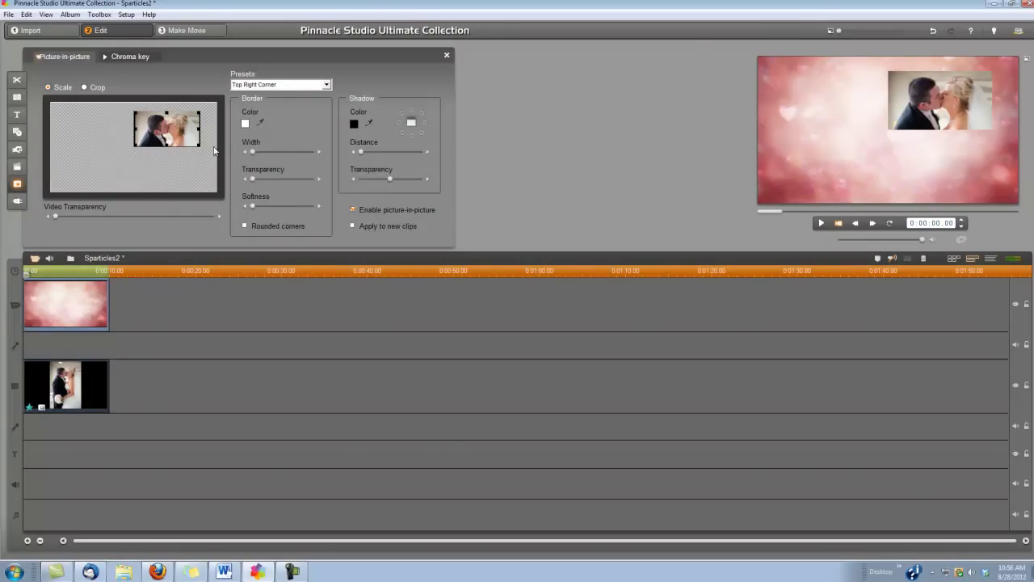
left_click_drag(179, 131, 110, 143)
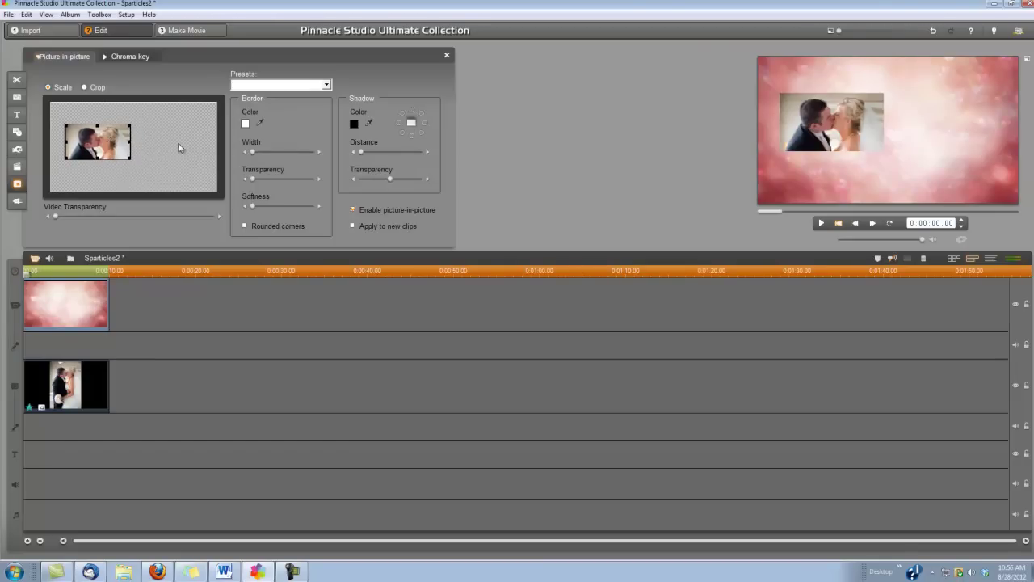
left_click(245, 227)
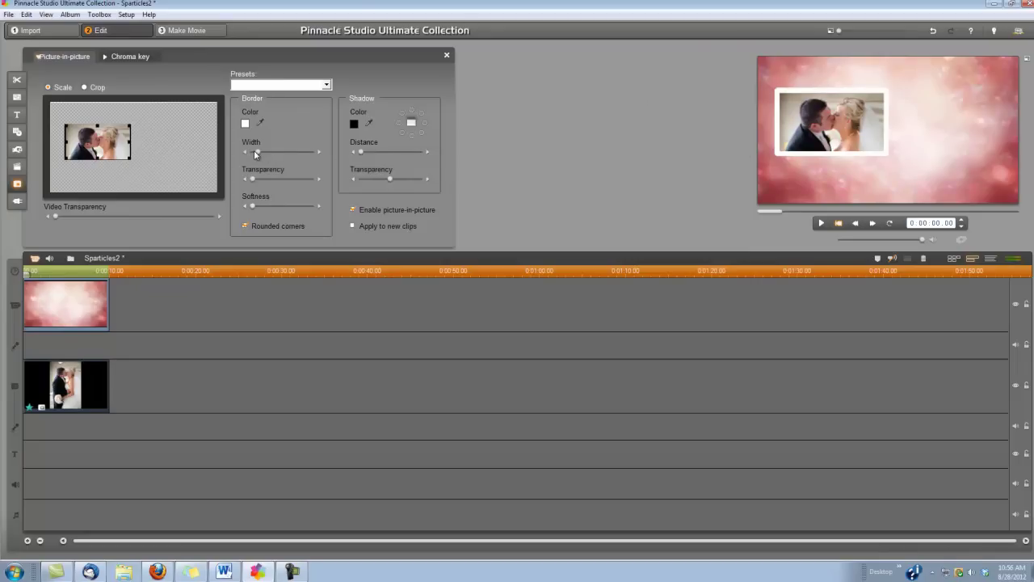
left_click_drag(257, 154, 248, 156)
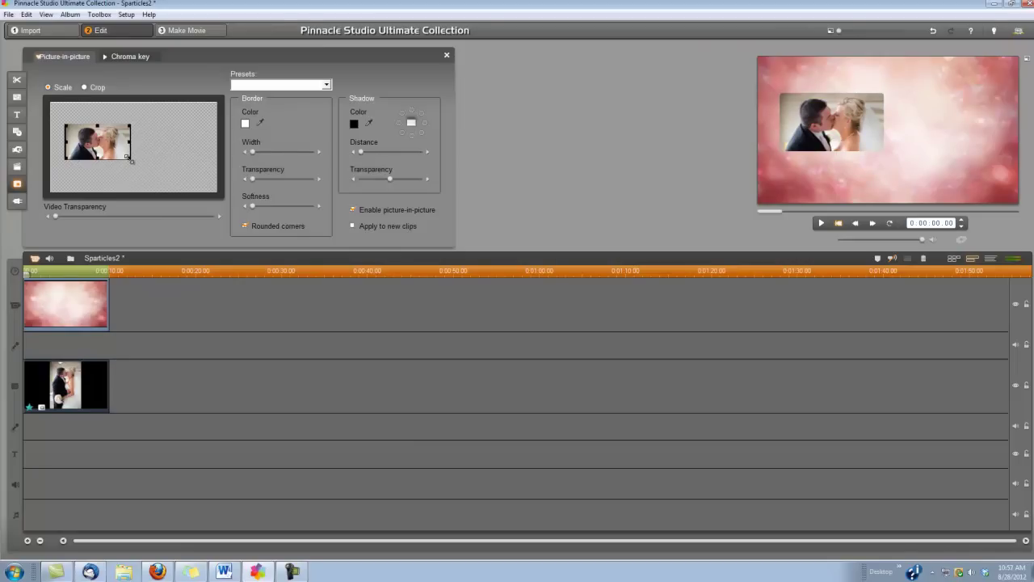
left_click_drag(132, 161, 136, 168)
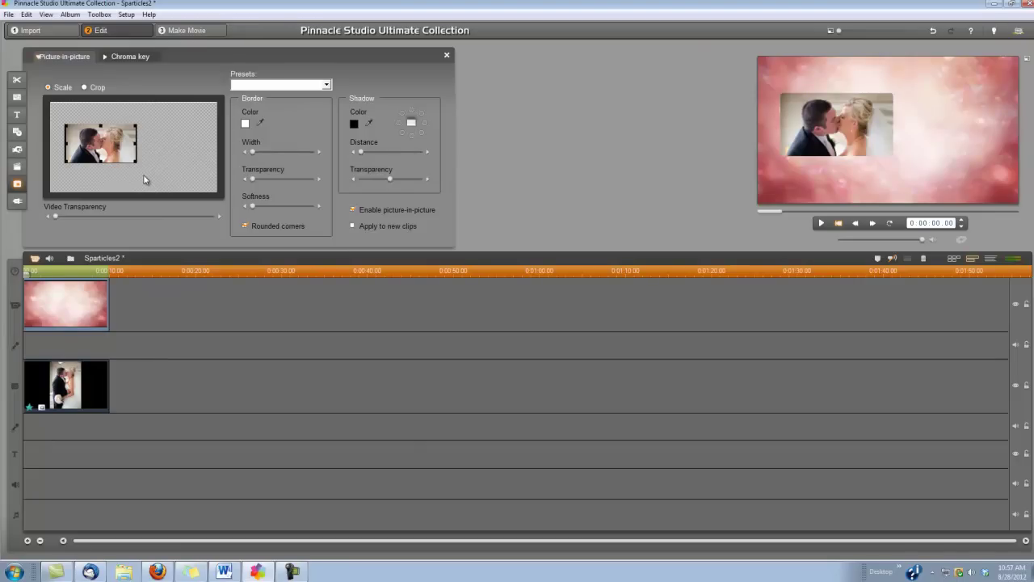
Create a new animated overlay title and set its font to GaramondPremrPro.
left_click(17, 117)
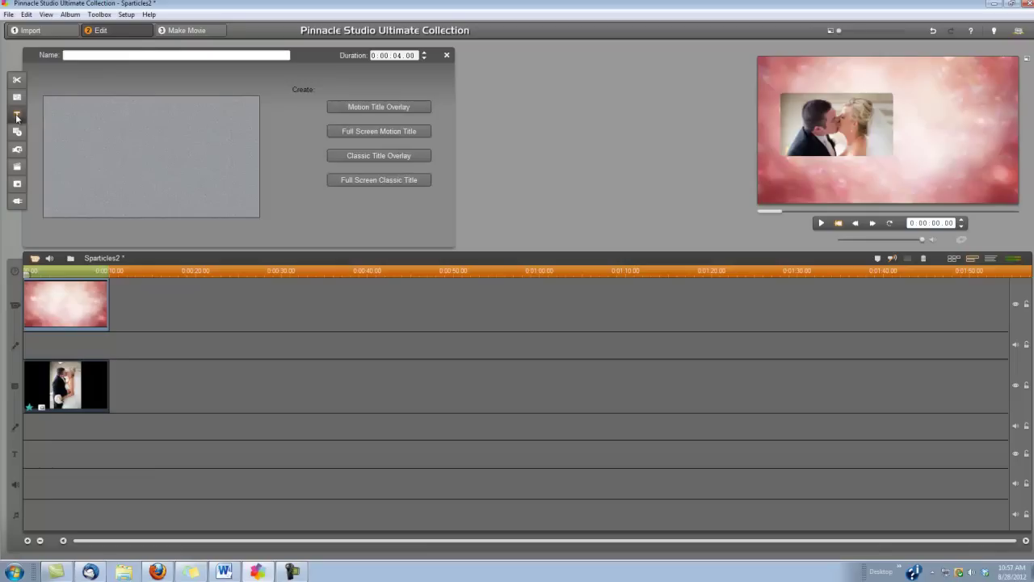
left_click(363, 110)
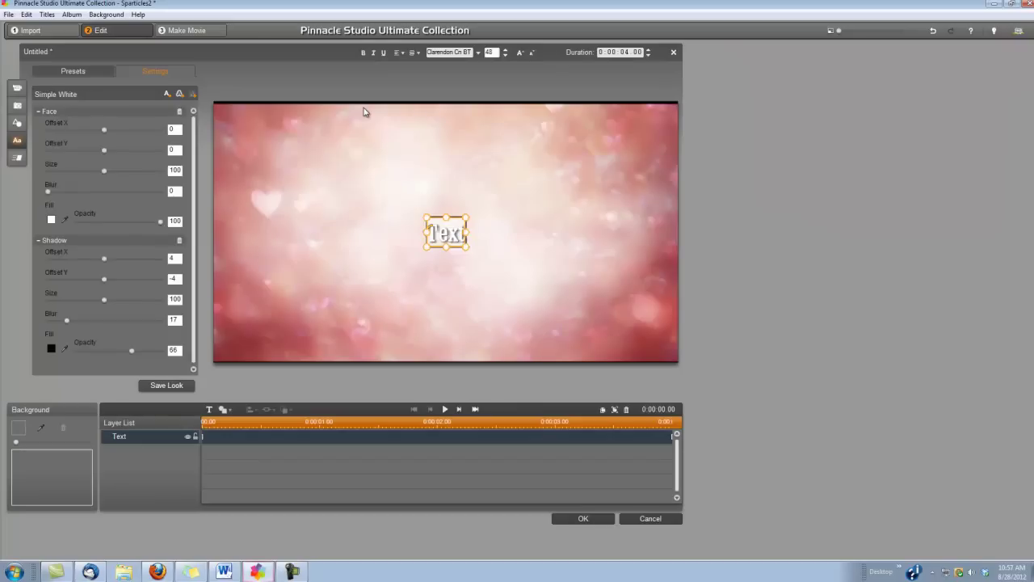
left_click(479, 52)
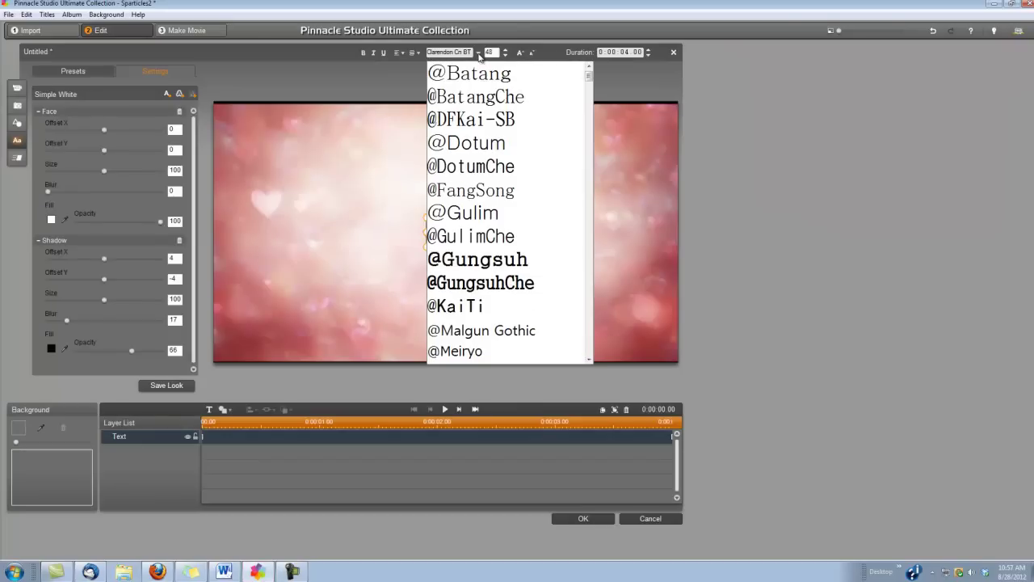
left_click(589, 93)
left_click_drag(591, 92, 600, 192)
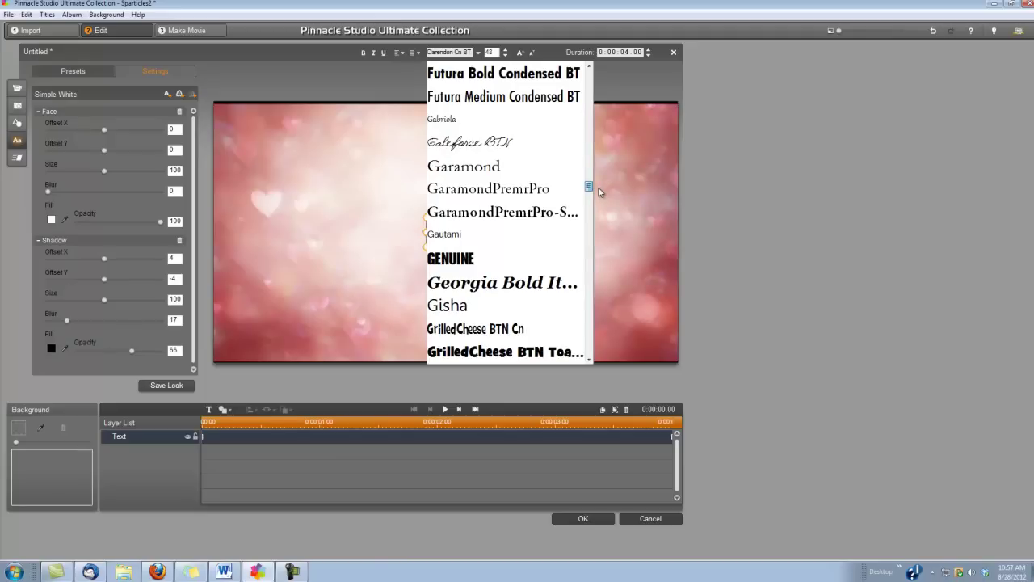
left_click(499, 190)
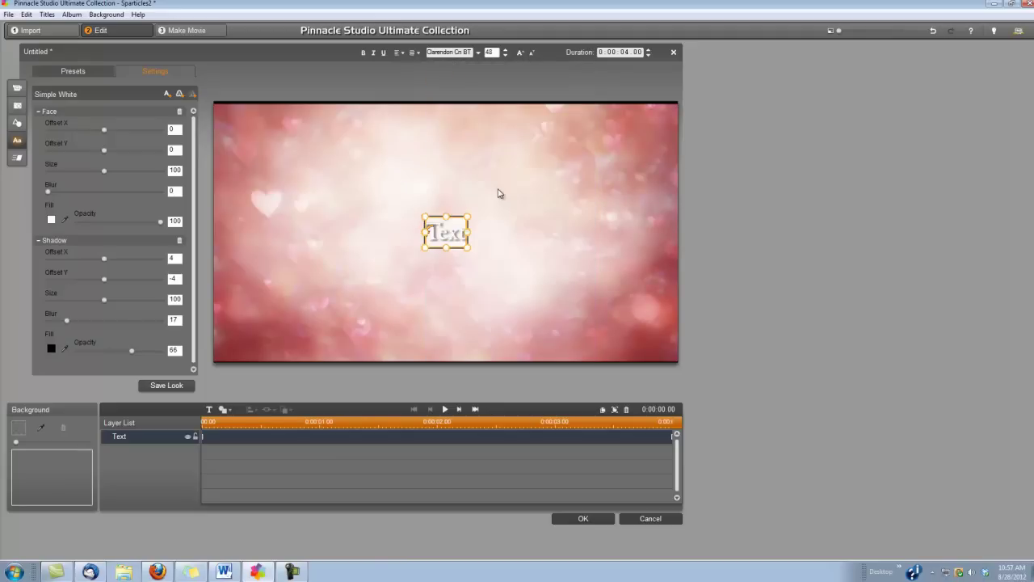
Raise the title text size to 56 and start editing the title duration.
left_click(506, 50)
left_click(505, 50)
left_click(506, 50)
left_click(506, 50)
left_click(505, 50)
left_click(506, 50)
left_click(506, 50)
left_click(506, 50)
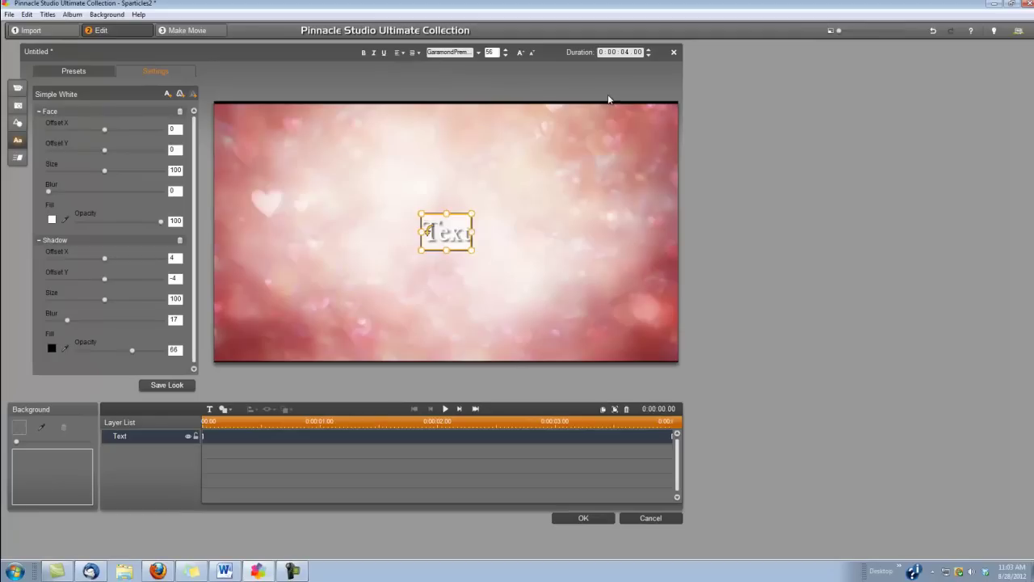
left_click(622, 52)
Set the title duration to 10 seconds, enter 'David & Jessica', and move it right.
type("10")
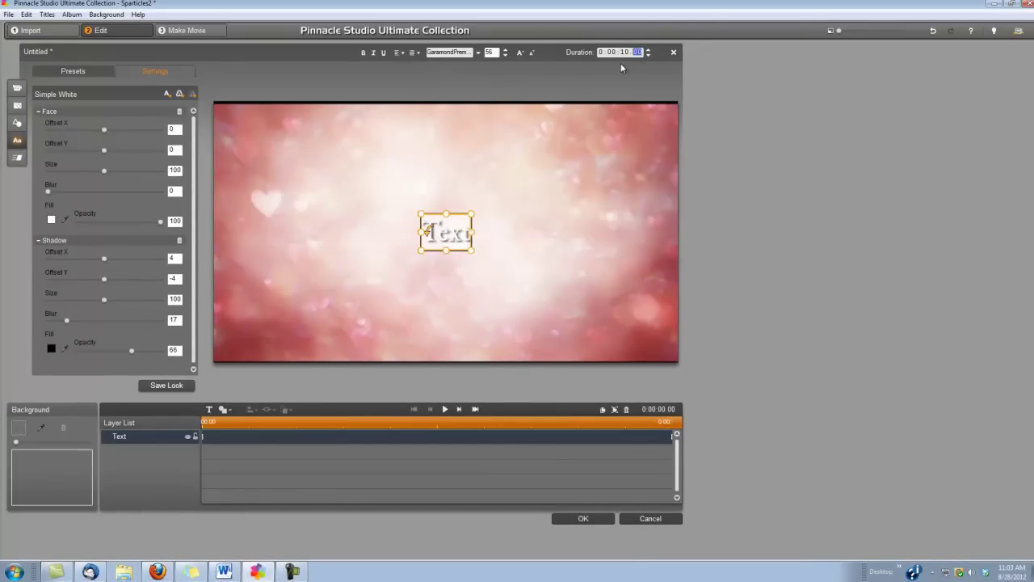
left_click(425, 229)
type("Daiy")
key("BackSpace")
key("BackSpace")
key("BackSpace")
type("avid")
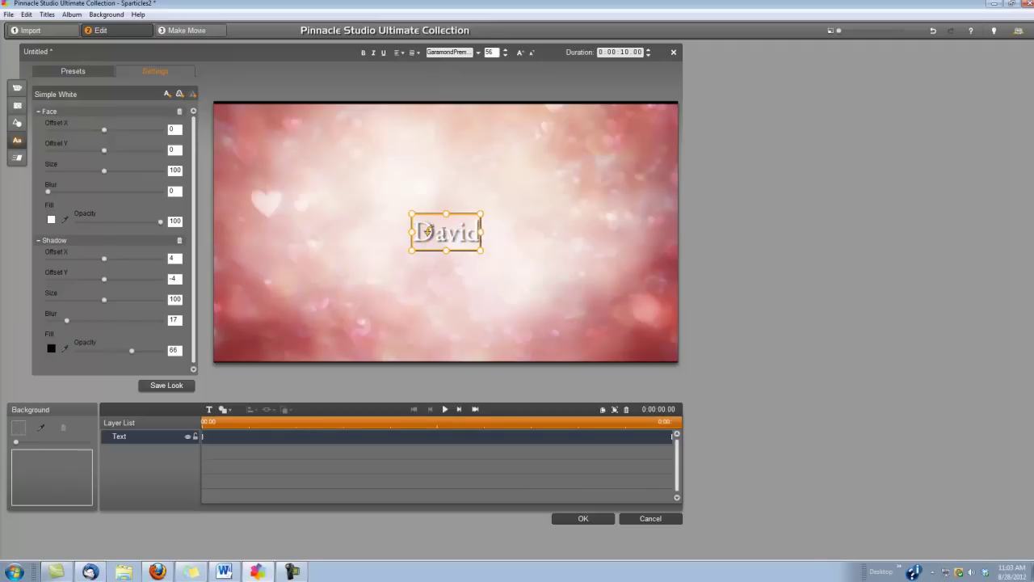
type(" & Je")
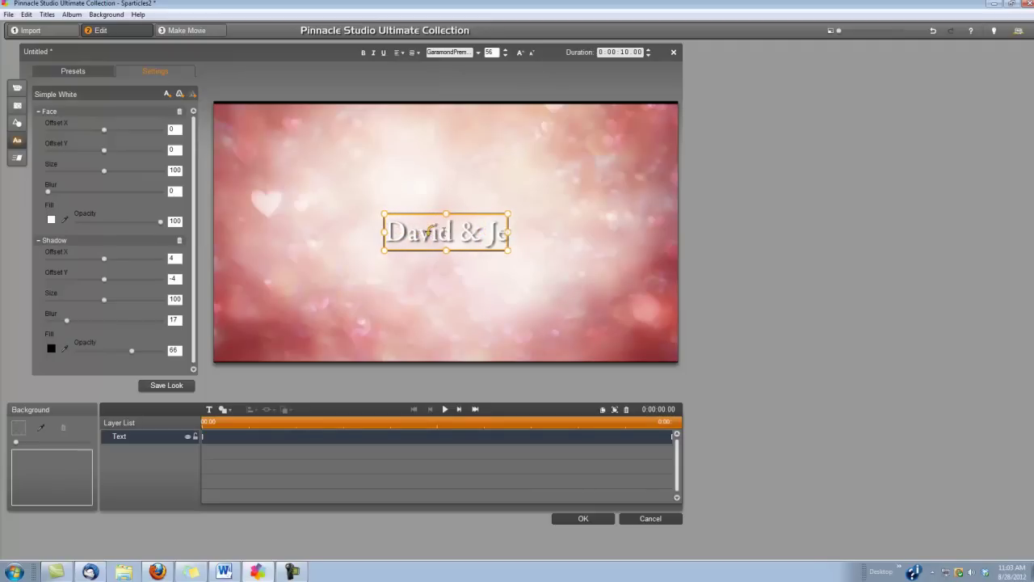
type("ssican")
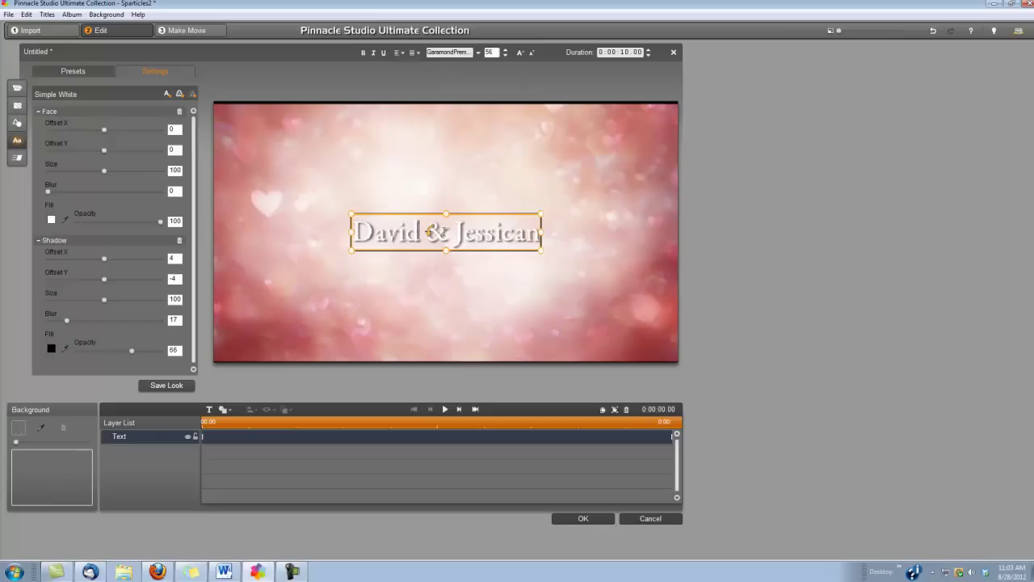
key("BackSpace")
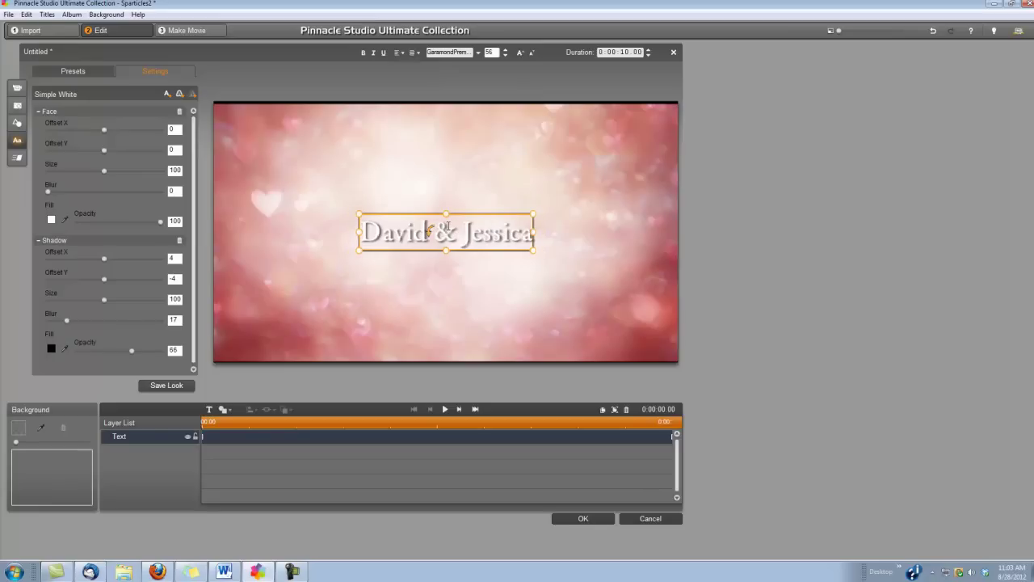
left_click_drag(470, 213, 583, 210)
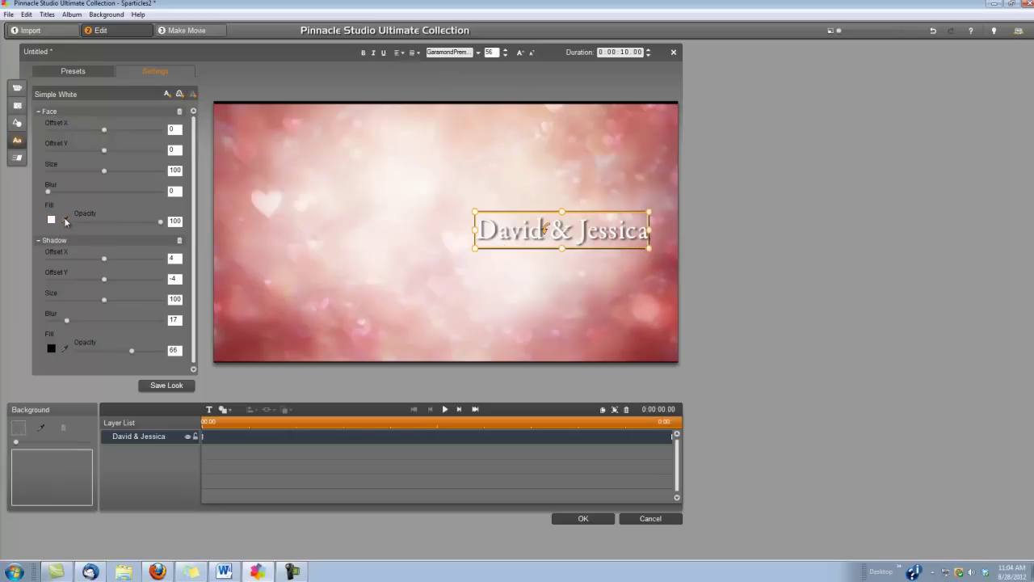
Colour the title text with pink sampled from the background and make its shadow white.
left_click(65, 219)
left_click(222, 301)
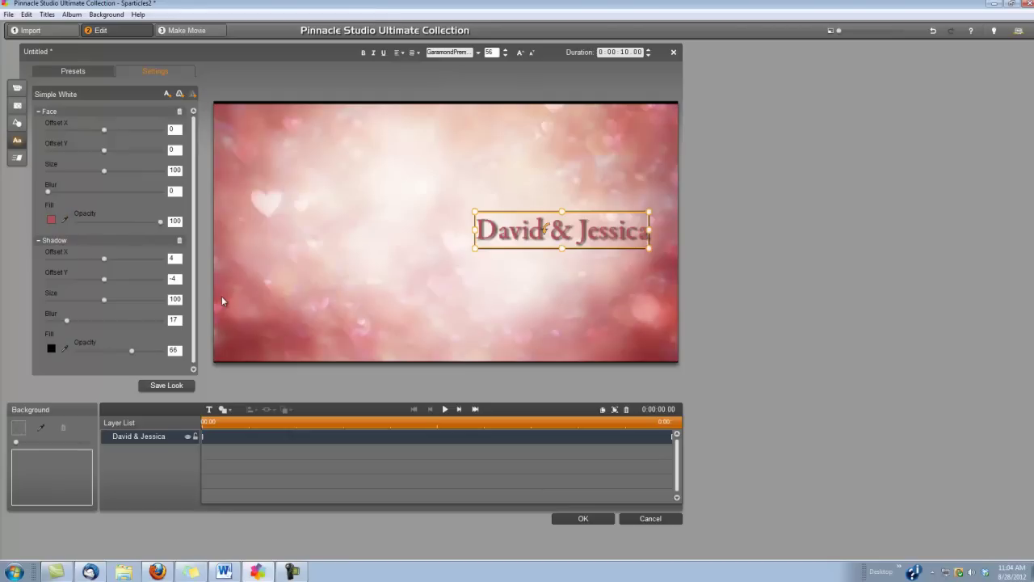
left_click(66, 348)
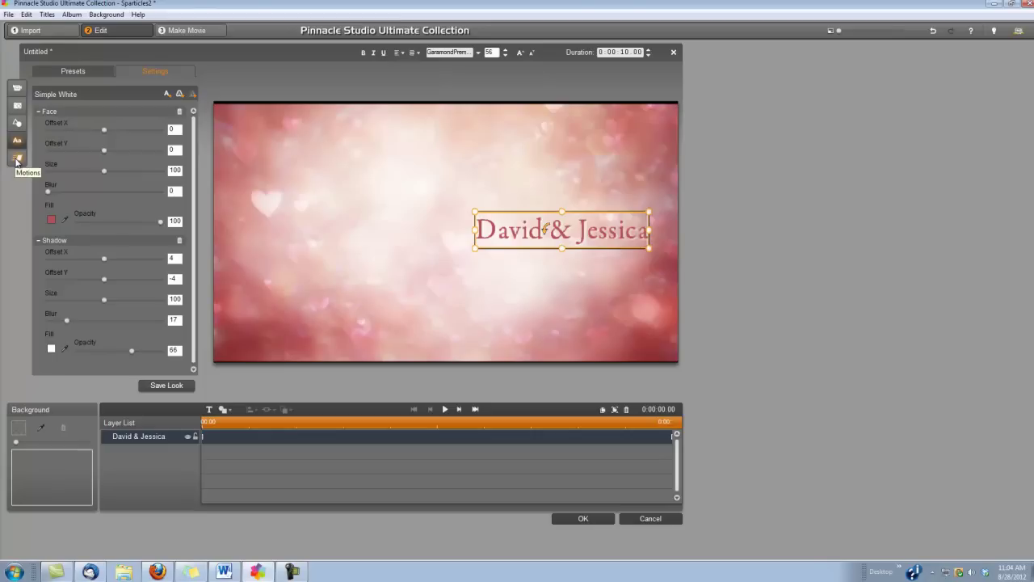
Apply the Page From Right entry motion to the David & Jessica layer and accept the title.
left_click(17, 159)
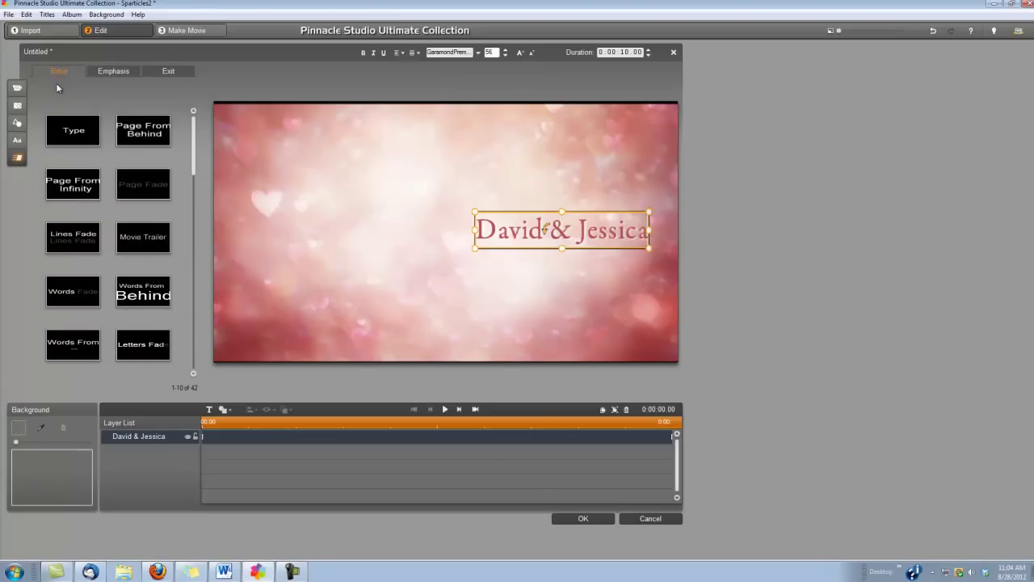
left_click(193, 374)
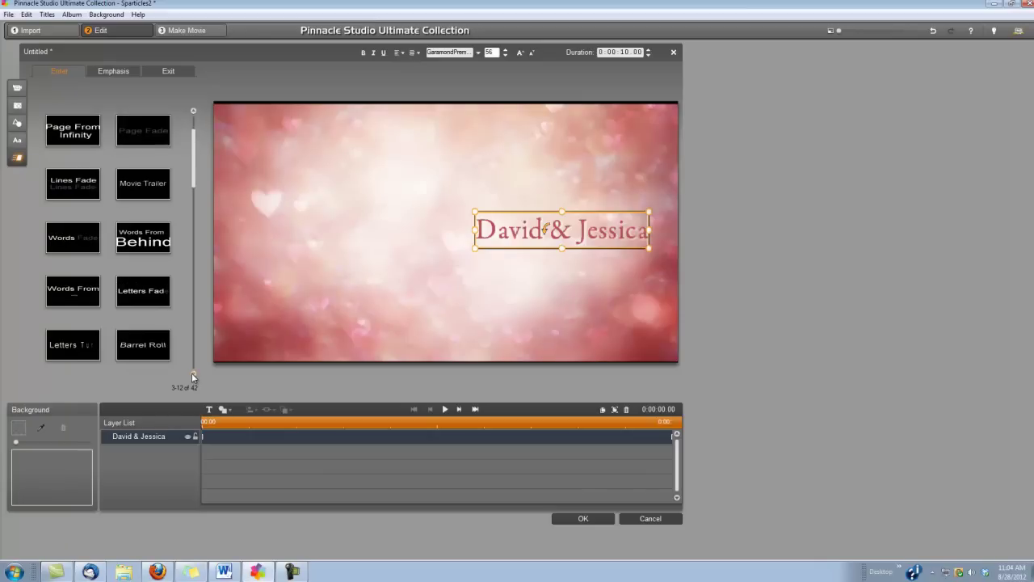
left_click(193, 374)
left_click(193, 374)
left_click(193, 374)
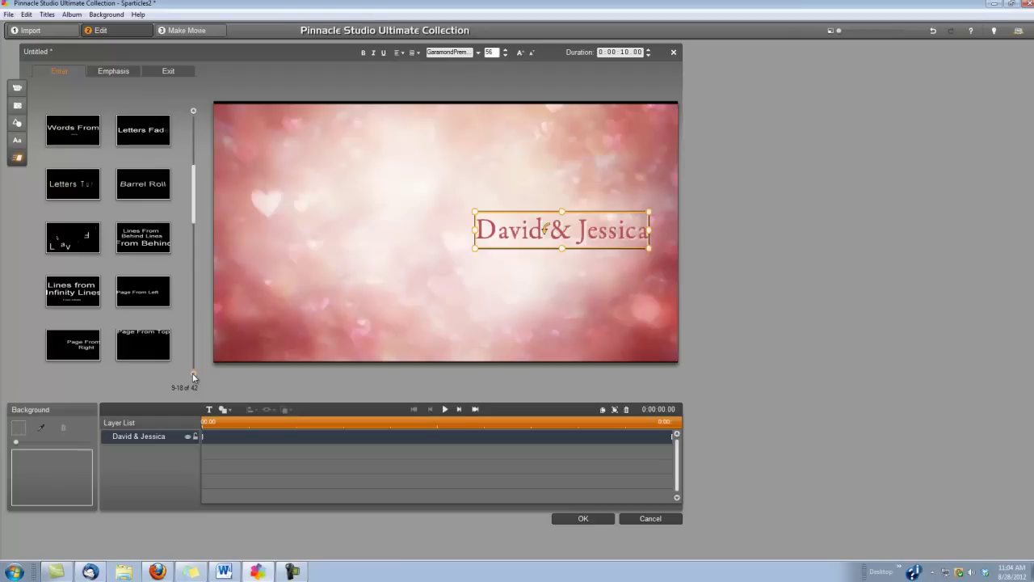
left_click_drag(74, 344, 223, 434)
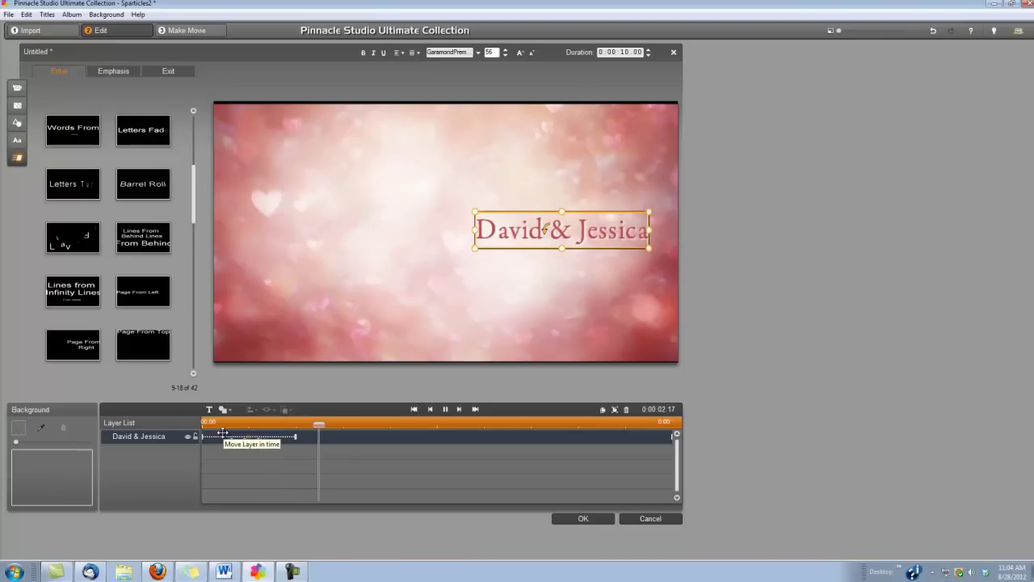
left_click(580, 519)
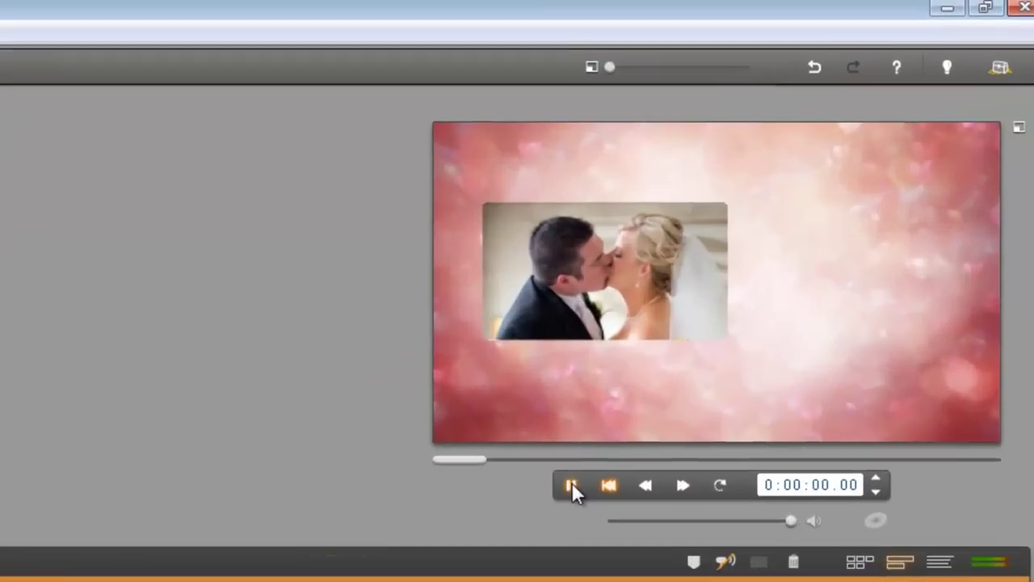
Play back the finished composition in the preview player.
left_click(821, 223)
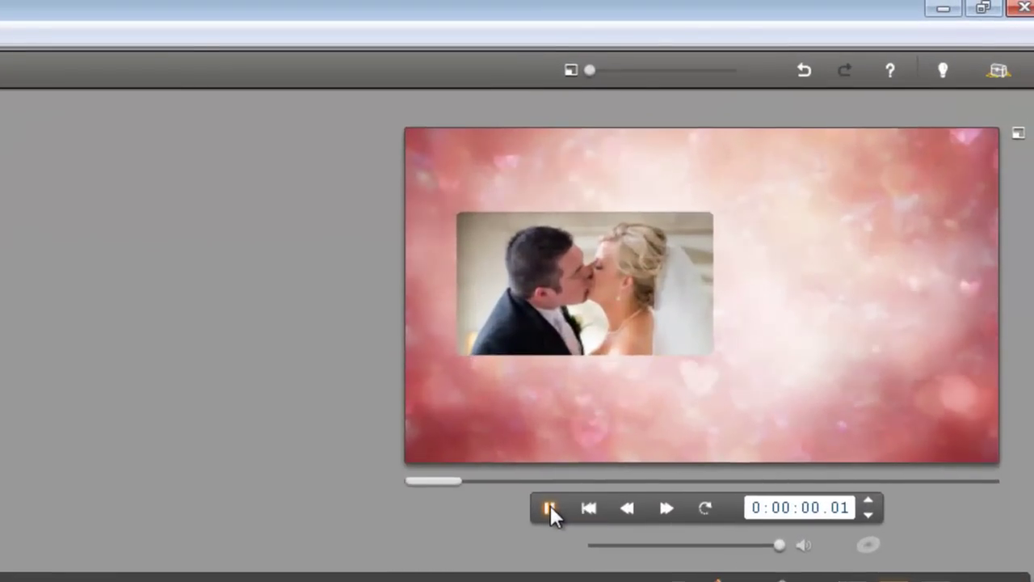